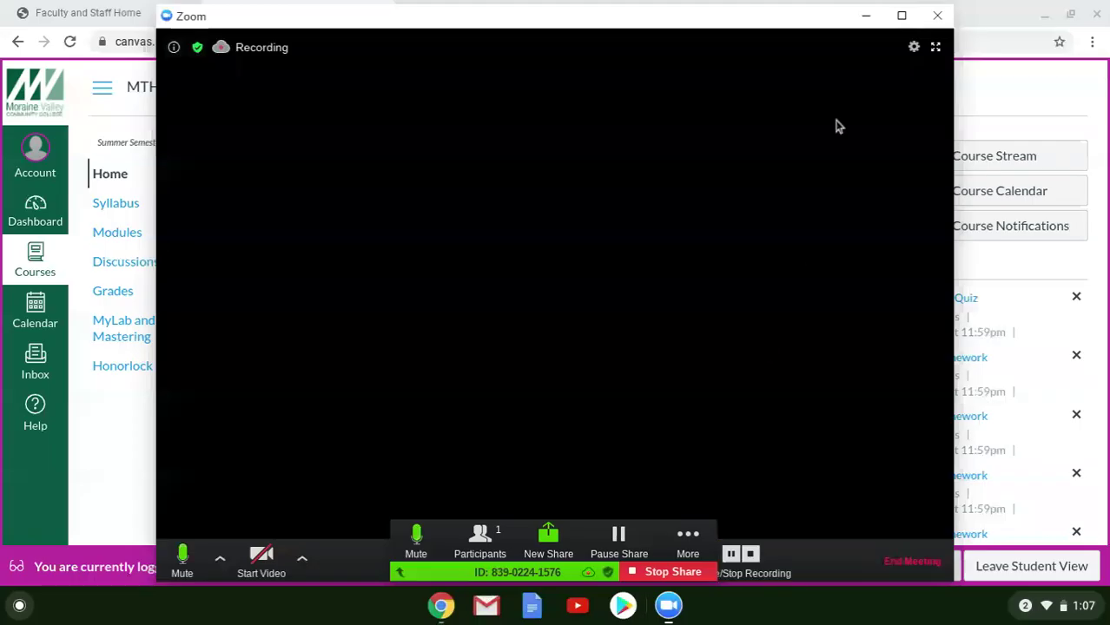
# Minimize the Zoom meeting window to reveal the MTH-145-303 Business Calculus course page.
pyautogui.click(861, 16)
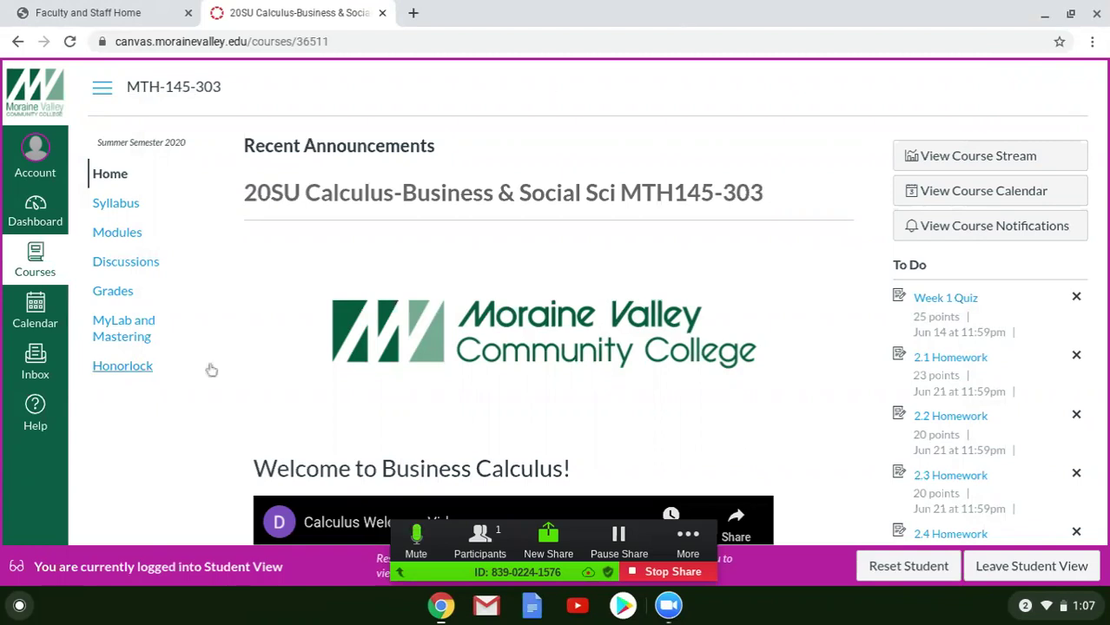
# Open the course's Honorlock tool and agree to Honorlock's Terms of Service and privacy policy.
pyautogui.click(121, 368)
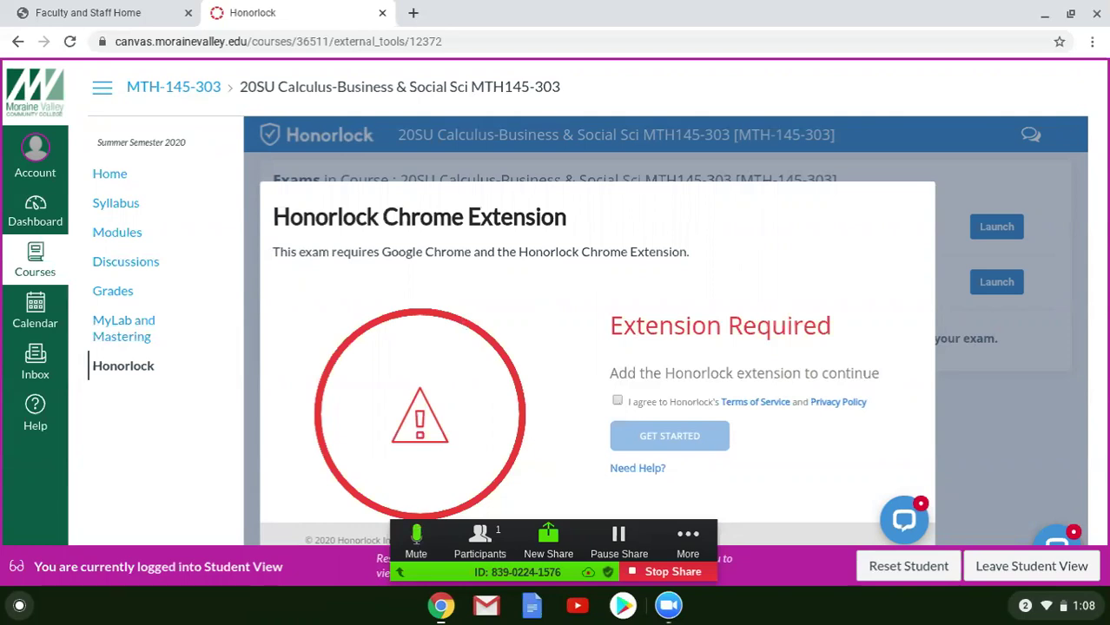
pyautogui.click(617, 400)
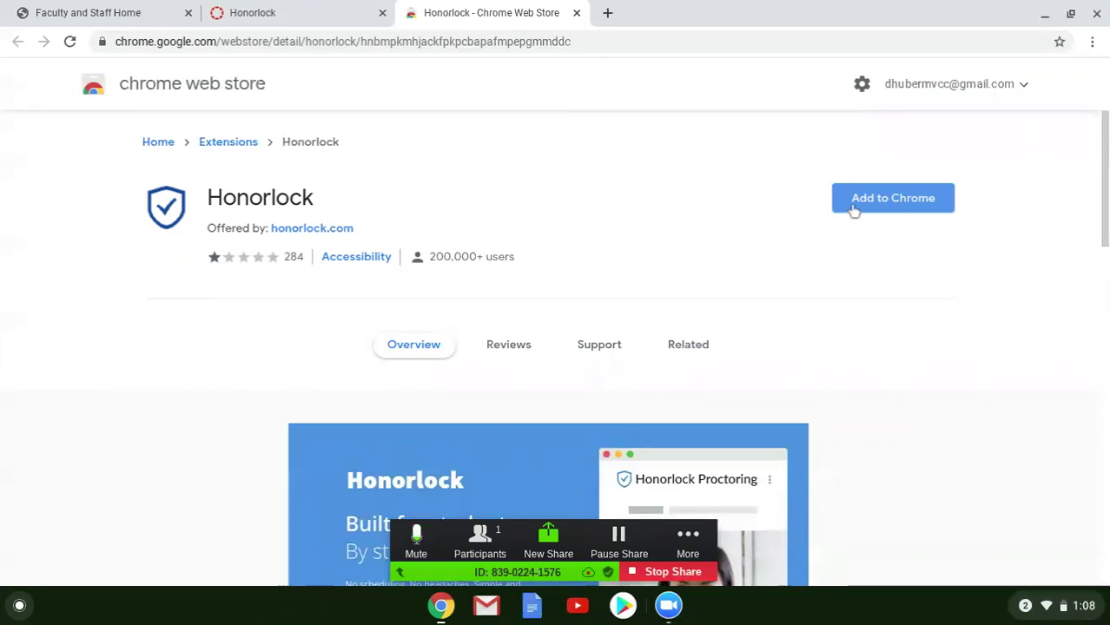
# Add the Honorlock extension to Chrome from the Web Store, then return to the Honorlock tab.
pyautogui.click(859, 207)
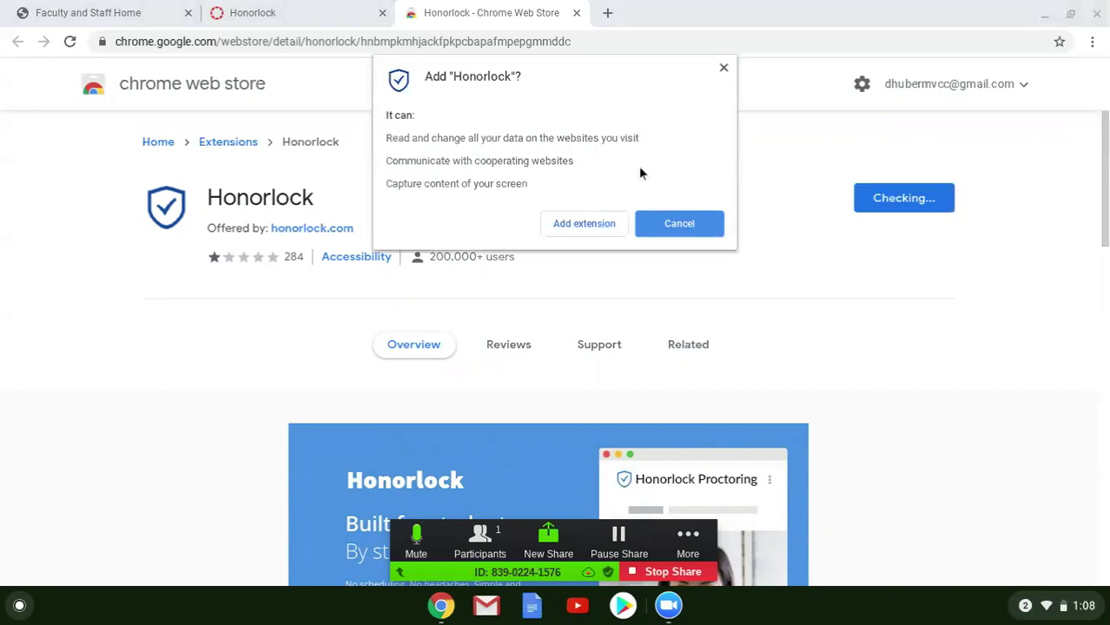
pyautogui.click(585, 225)
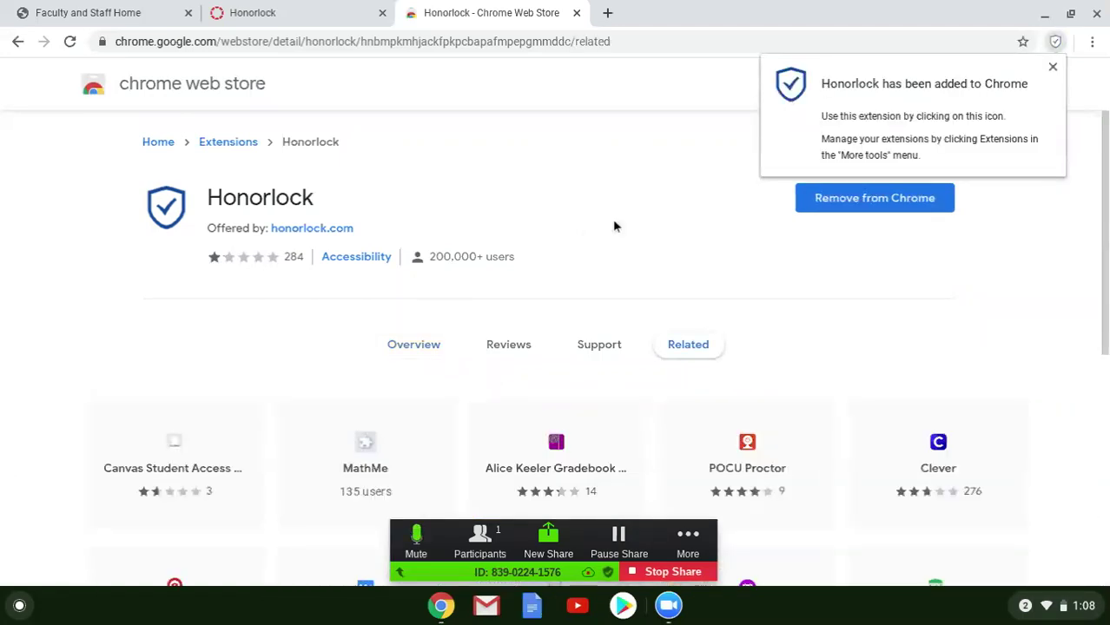
pyautogui.click(298, 19)
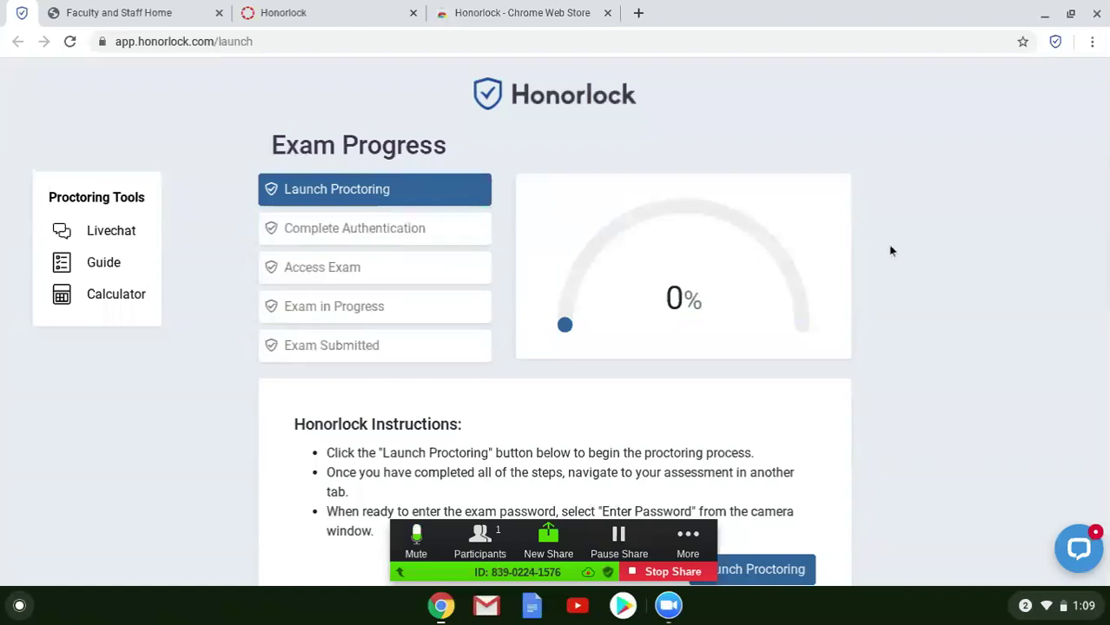
# Launch proctoring from the Exam Progress page, reaching the 25% authentication step.
pyautogui.scroll(-1, 890, 251)
pyautogui.scroll(1, 890, 251)
pyautogui.scroll(-2, 847, 191)
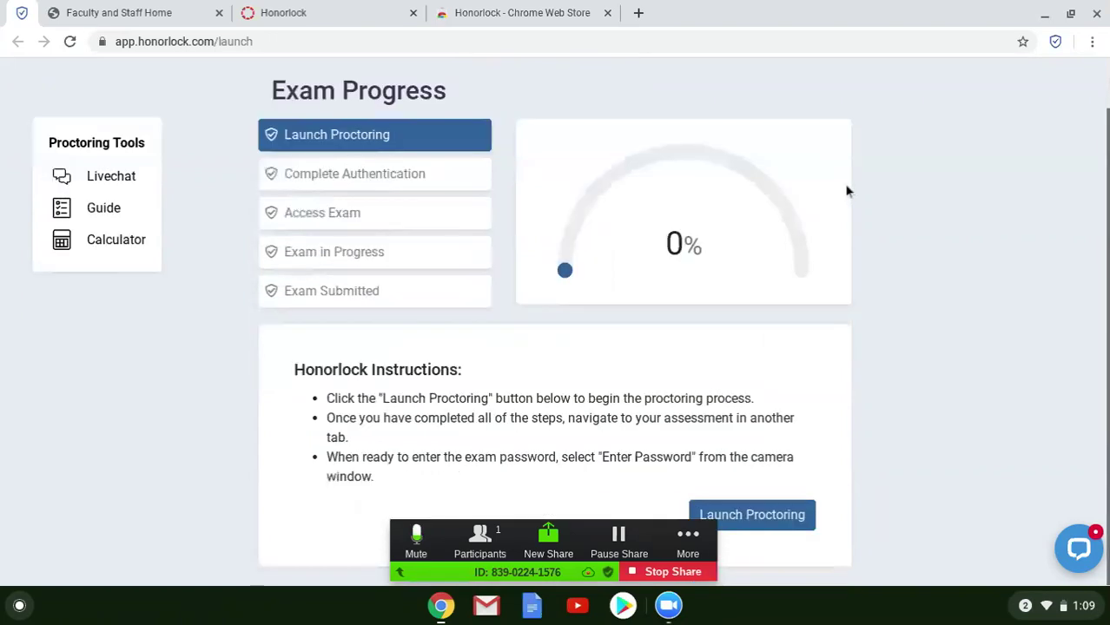
pyautogui.click(786, 516)
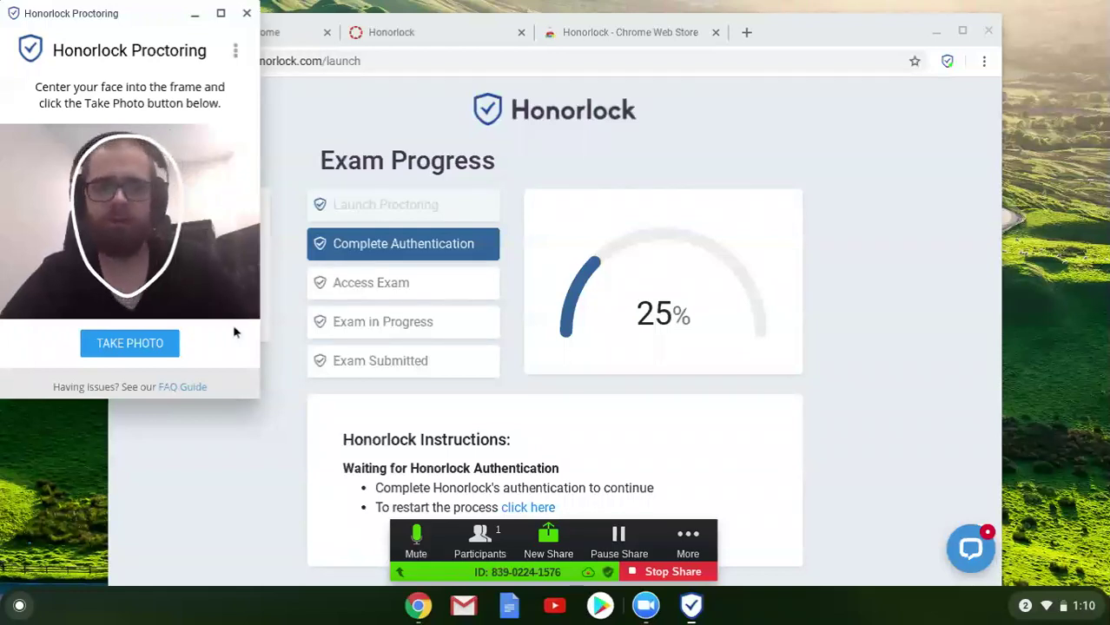
# Capture the face photo and then a photo of the ID card for authentication.
pyautogui.click(165, 344)
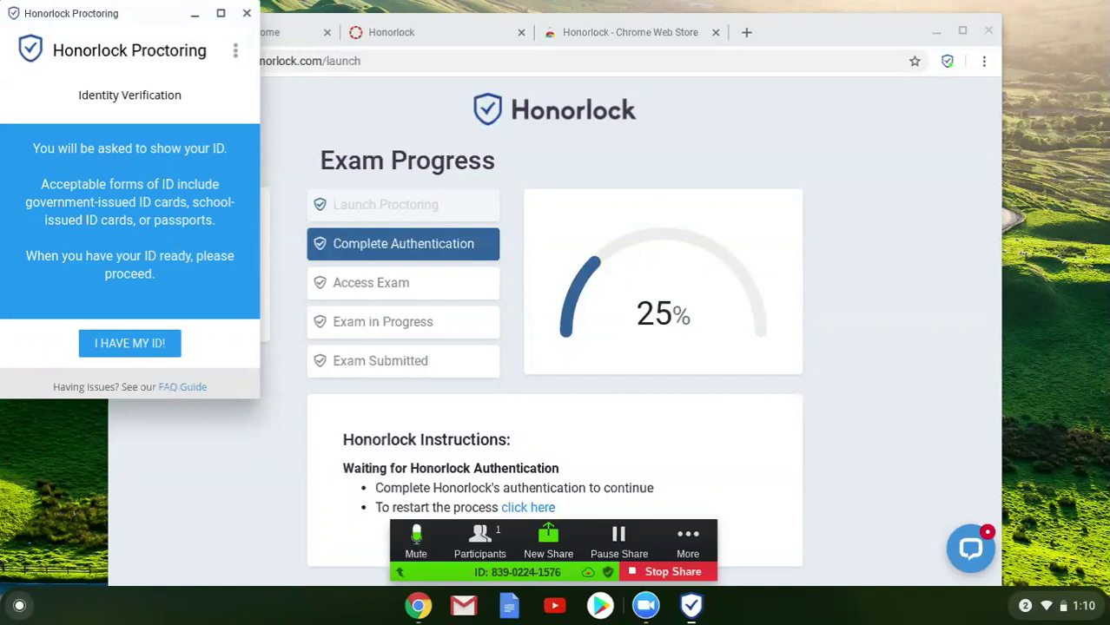
pyautogui.click(176, 343)
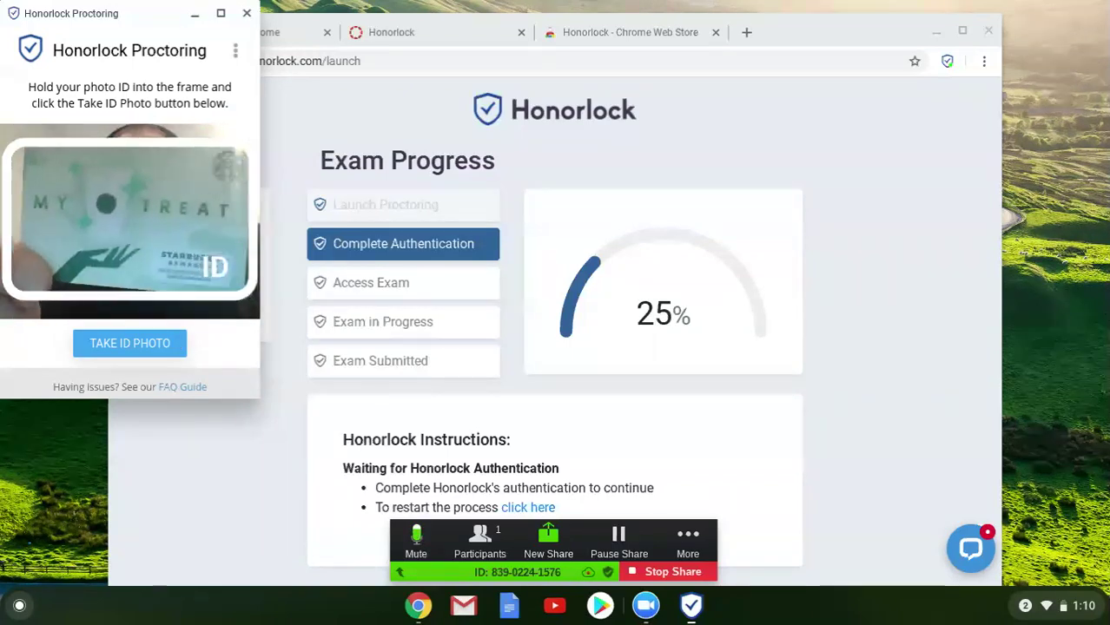
pyautogui.click(175, 343)
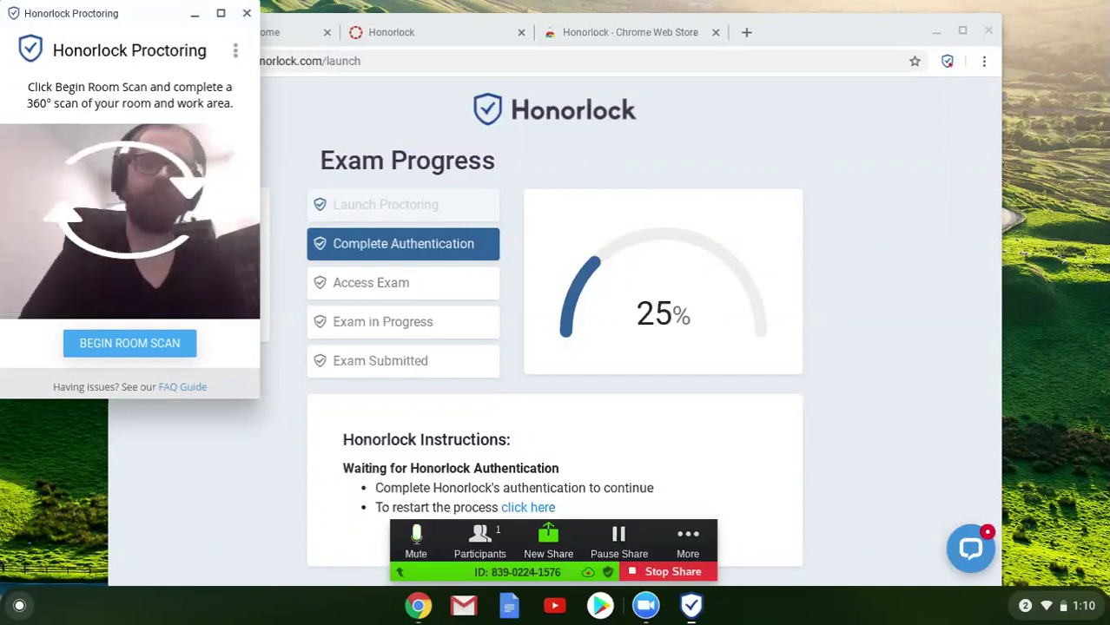
# Record a 360° webcam scan of the room and work area.
pyautogui.click(176, 343)
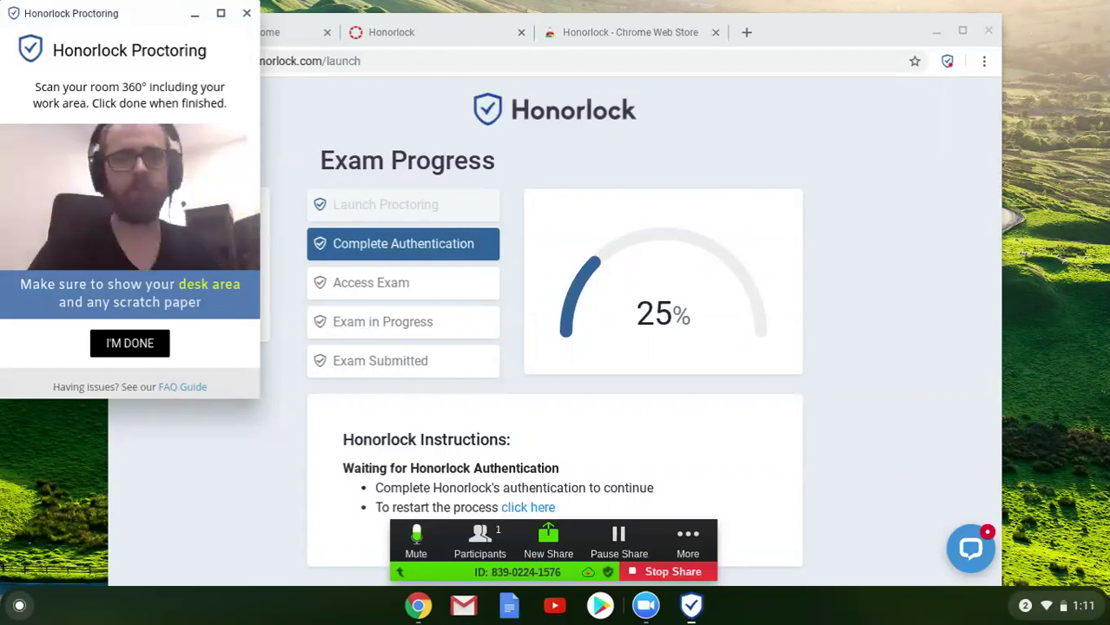
pyautogui.click(148, 342)
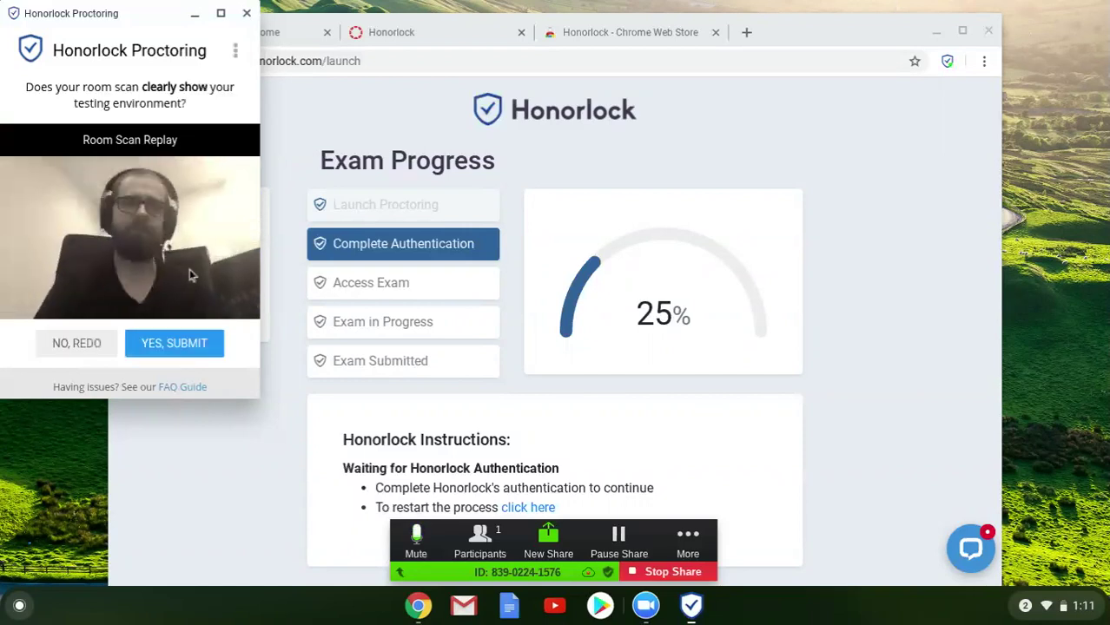
# Submit the room scan and share the entire screen for recording.
pyautogui.click(160, 355)
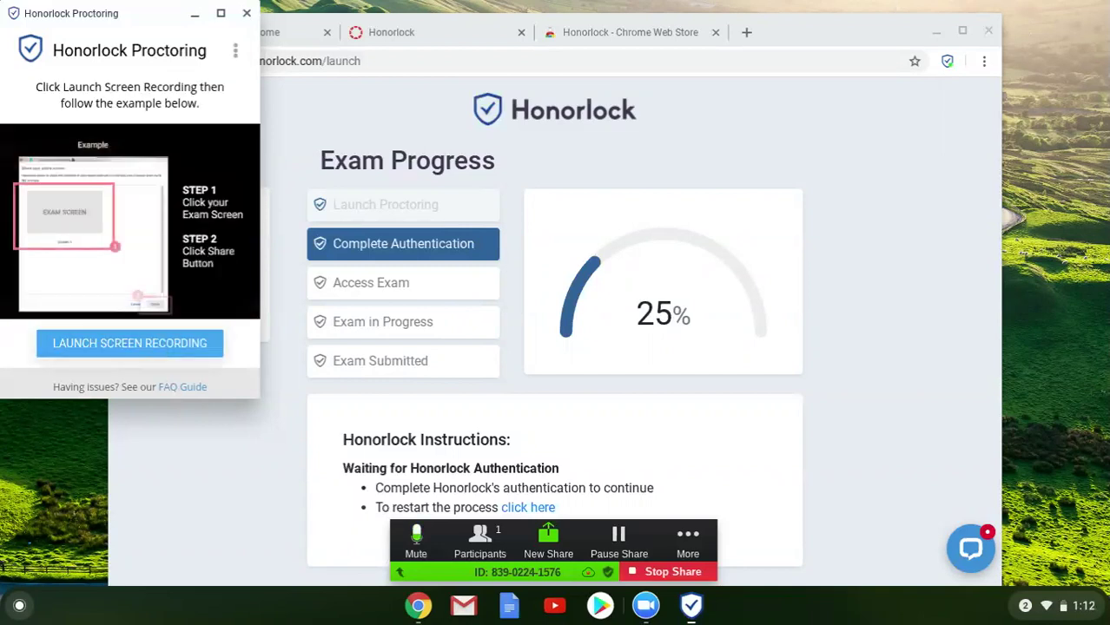
pyautogui.click(158, 346)
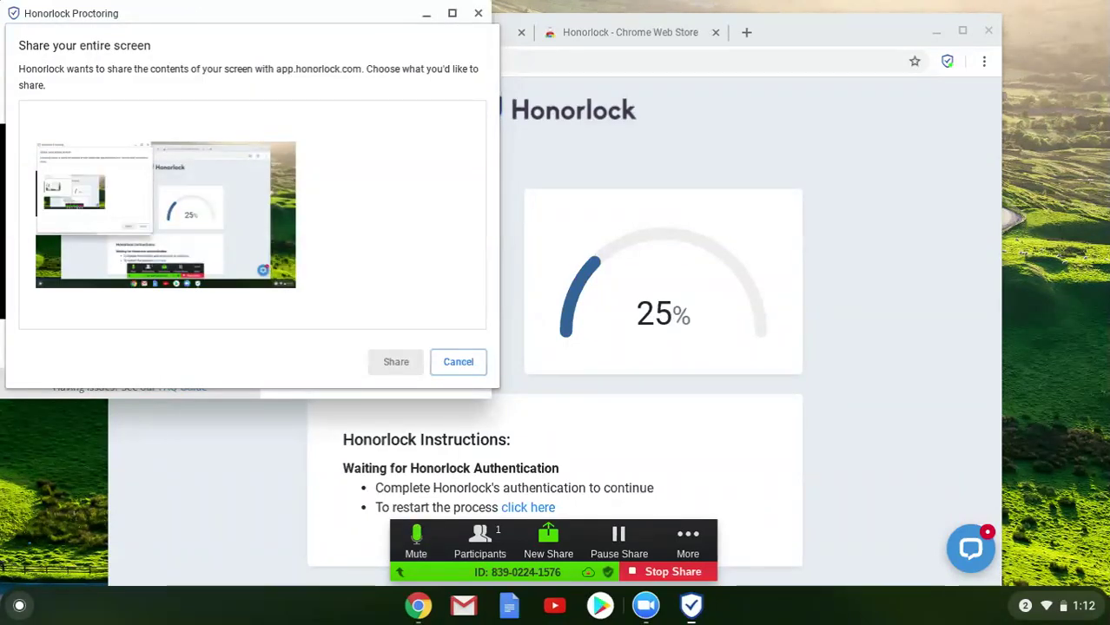
pyautogui.click(198, 255)
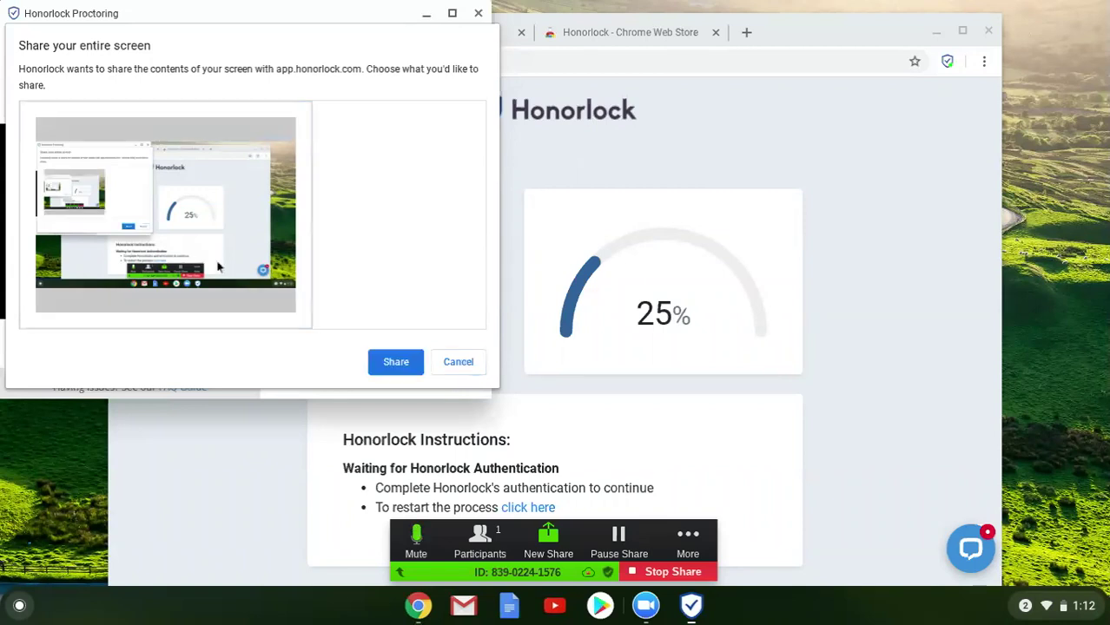
pyautogui.click(392, 363)
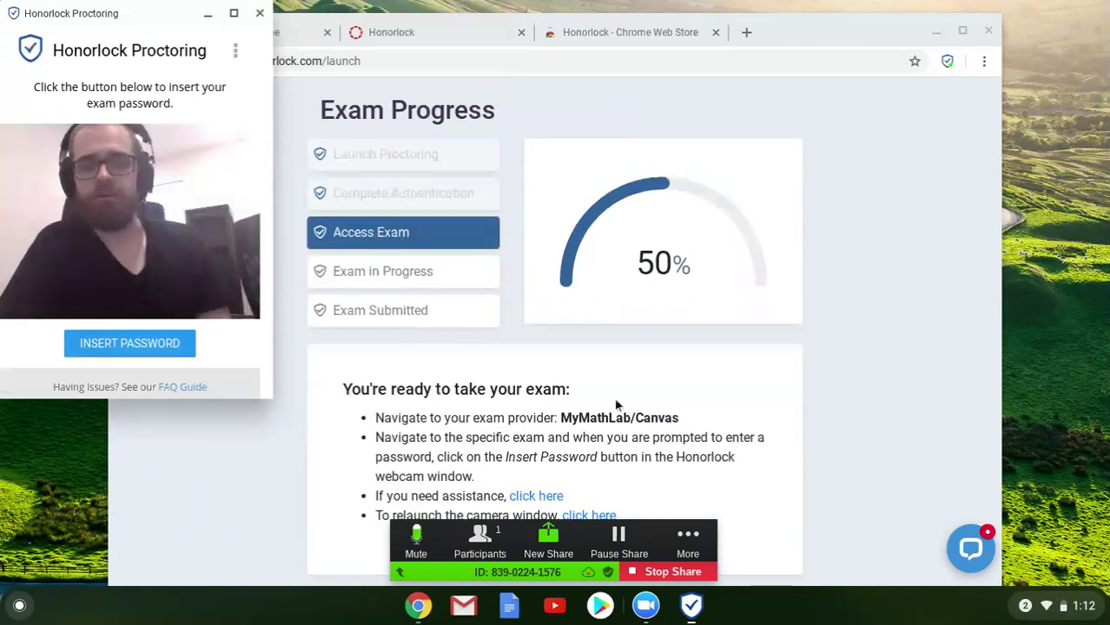
# Bring Chrome forward and scroll to the professor's instructions with the quiz link.
pyautogui.scroll(-1, 614, 397)
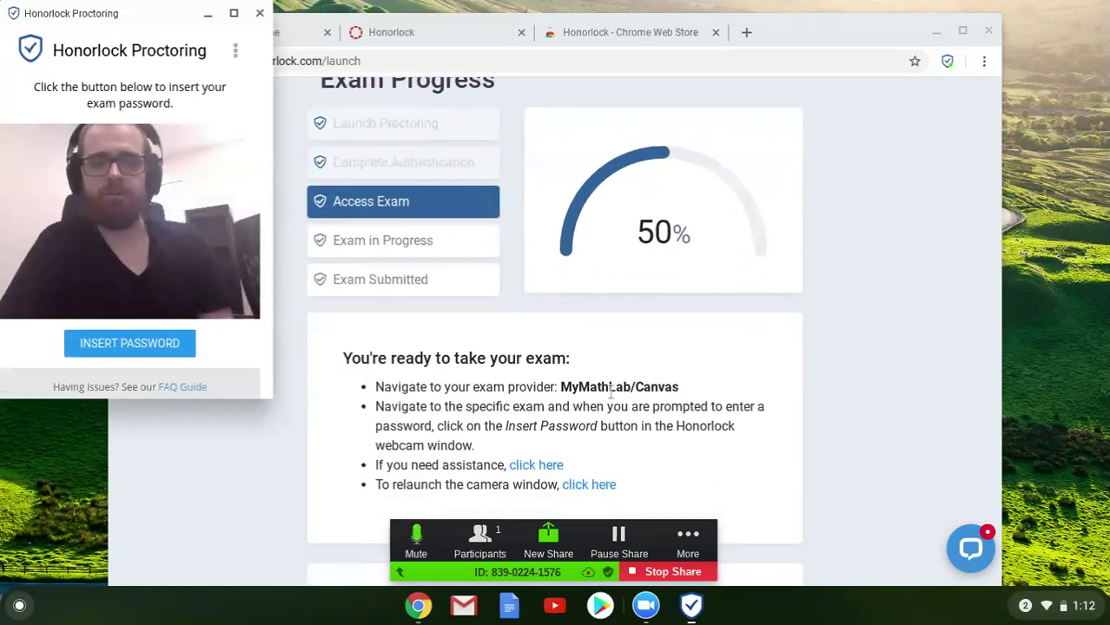
pyautogui.click(563, 253)
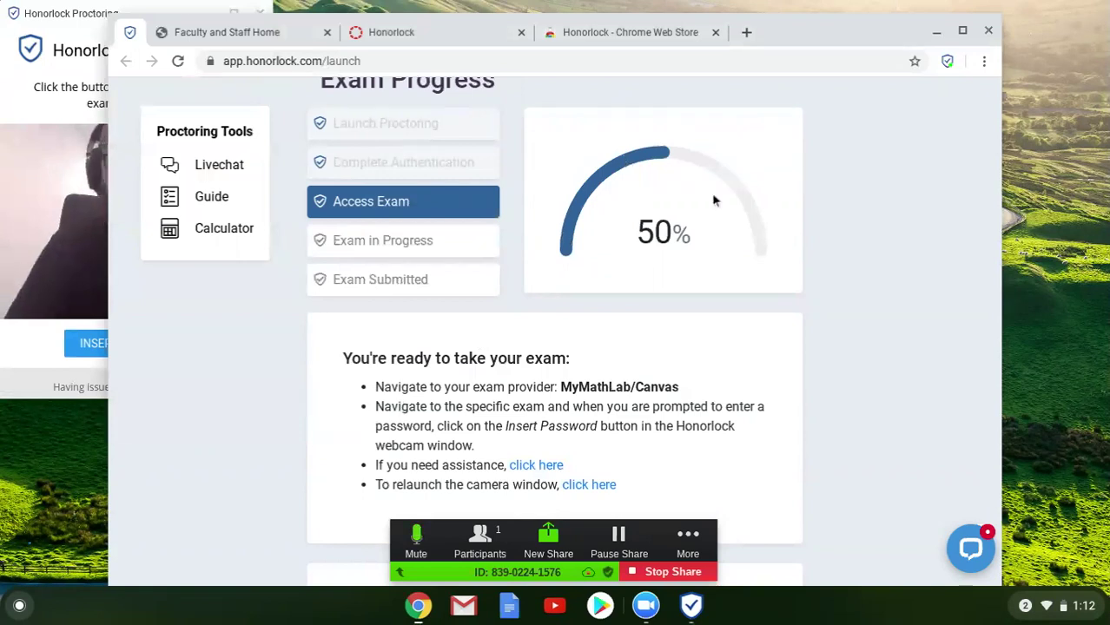
pyautogui.scroll(-5, 614, 334)
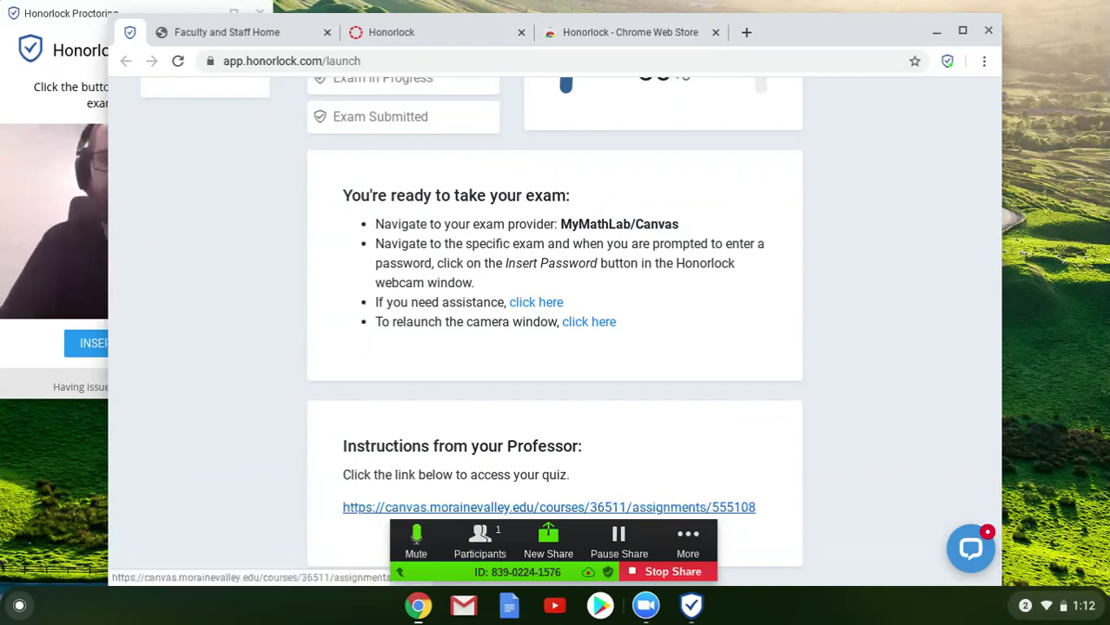
# Open the Canvas quiz link, auto-insert the Honorlock quiz password and submit it.
pyautogui.click(355, 511)
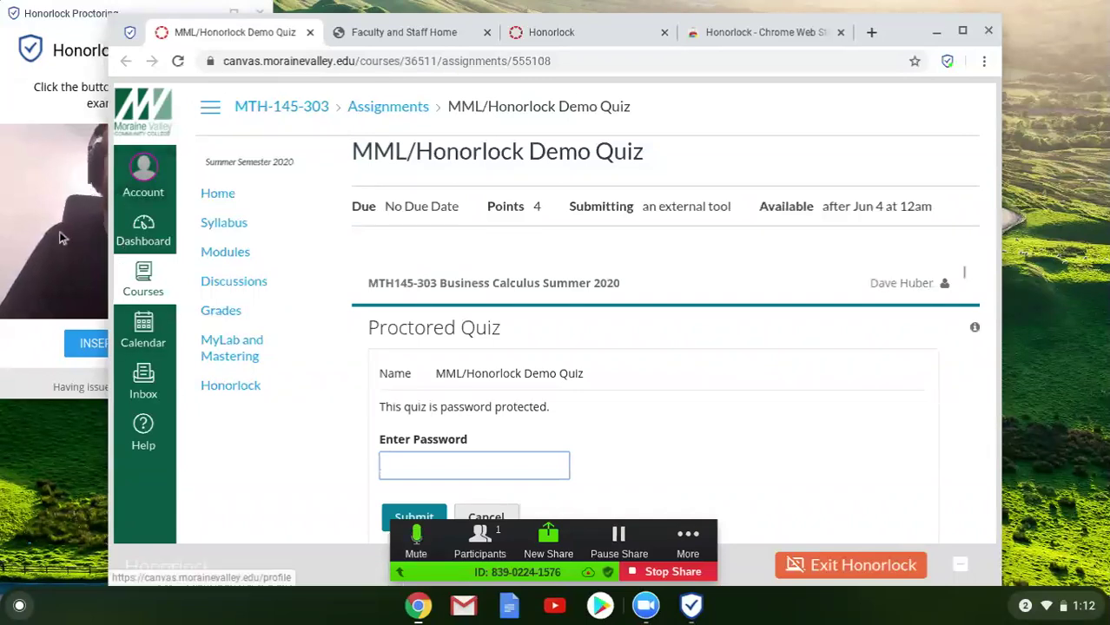
pyautogui.click(66, 21)
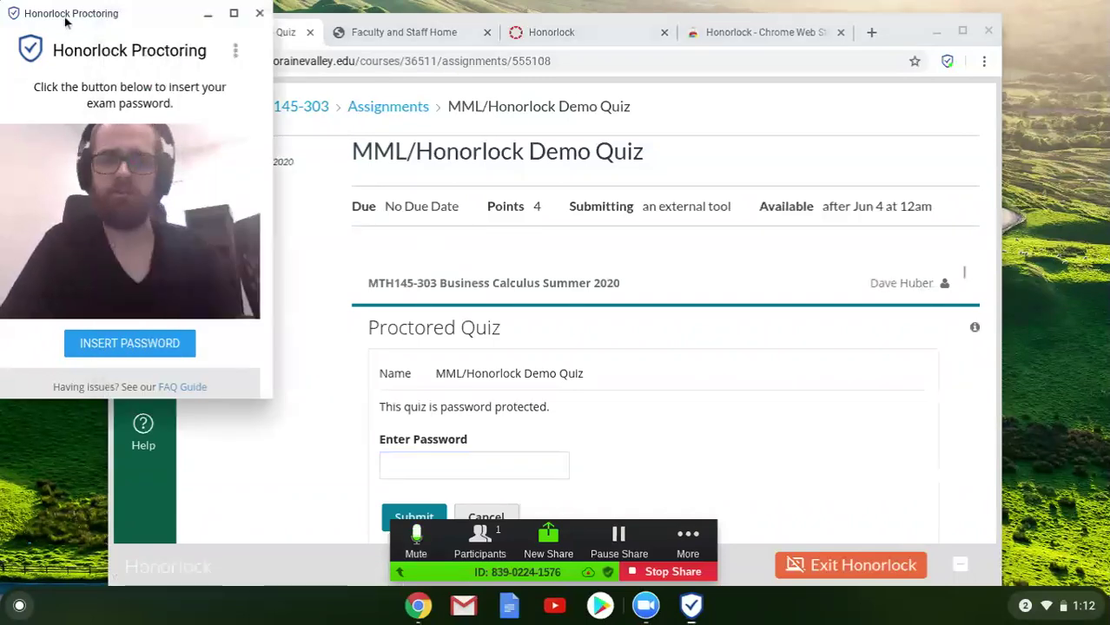
pyautogui.click(144, 345)
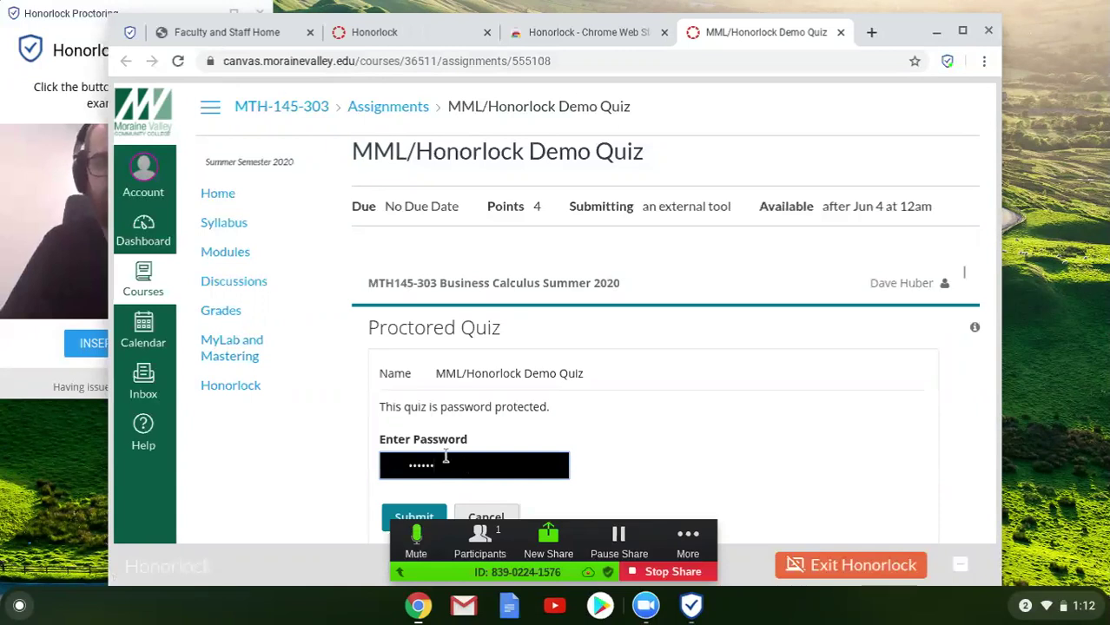
pyautogui.scroll(-1, 438, 462)
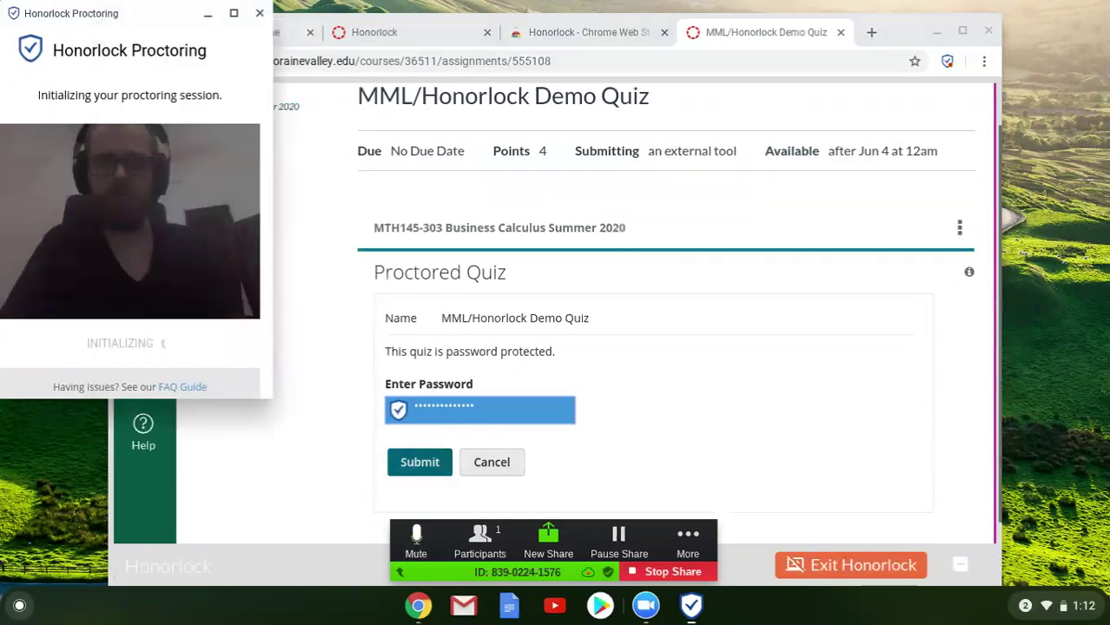
pyautogui.click(420, 462)
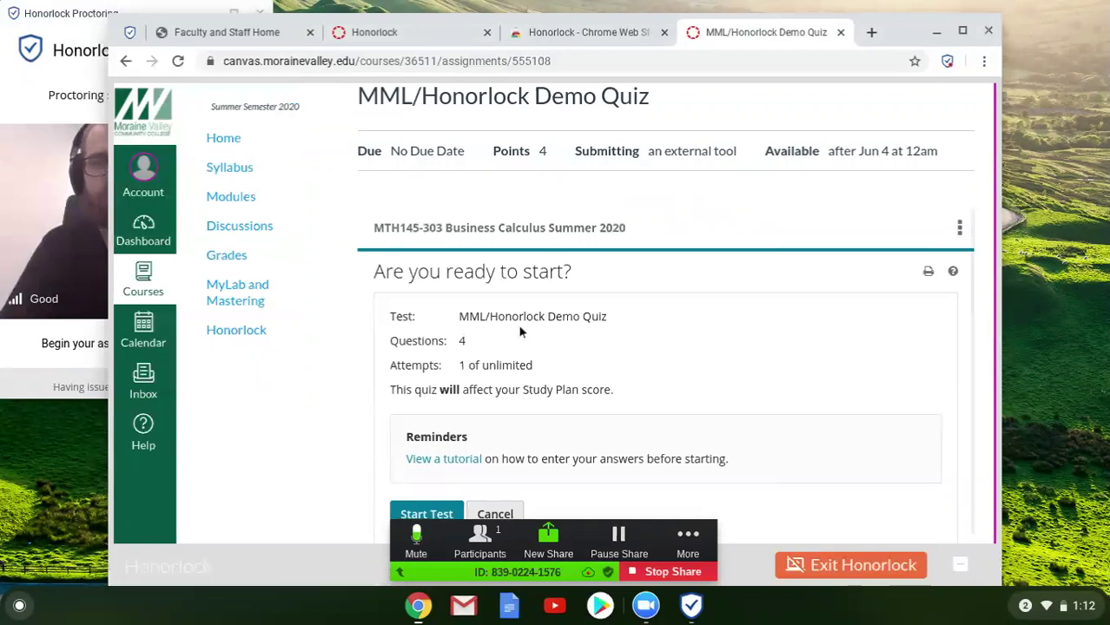
pyautogui.scroll(-1, 521, 332)
pyautogui.scroll(-1, 521, 332)
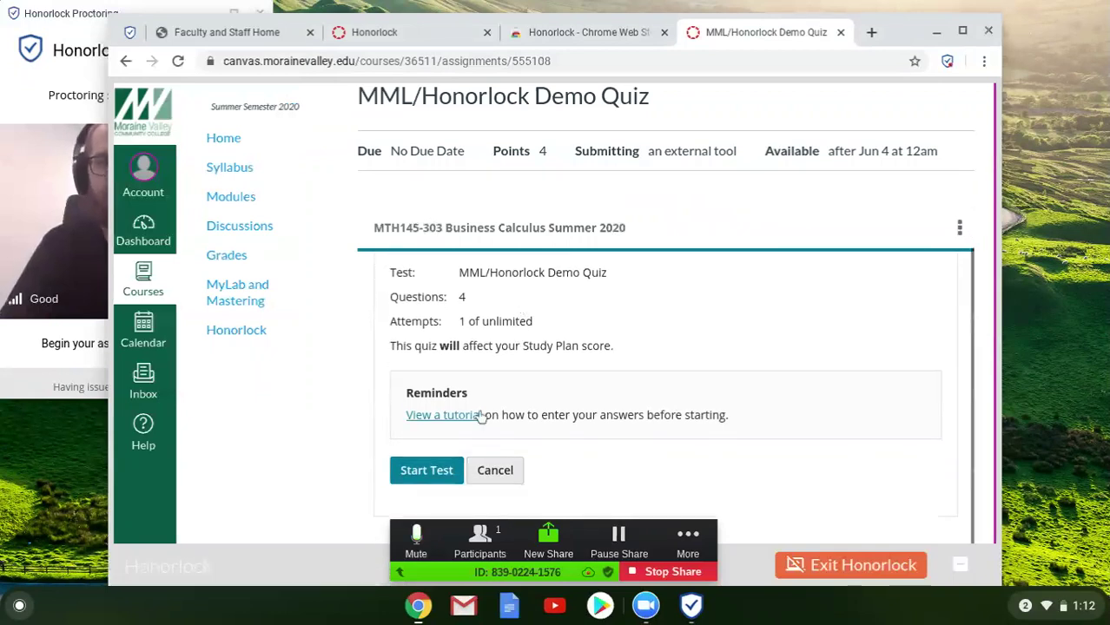
# Start the test, maximize Chrome, and advance to question 2 of 4.
pyautogui.click(426, 470)
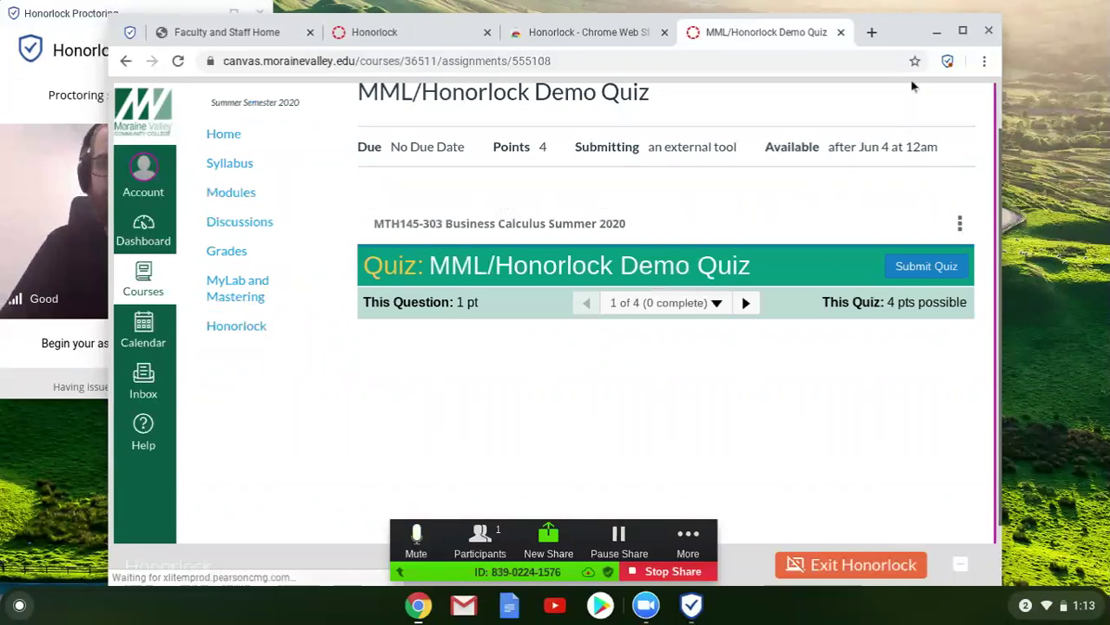
pyautogui.click(963, 33)
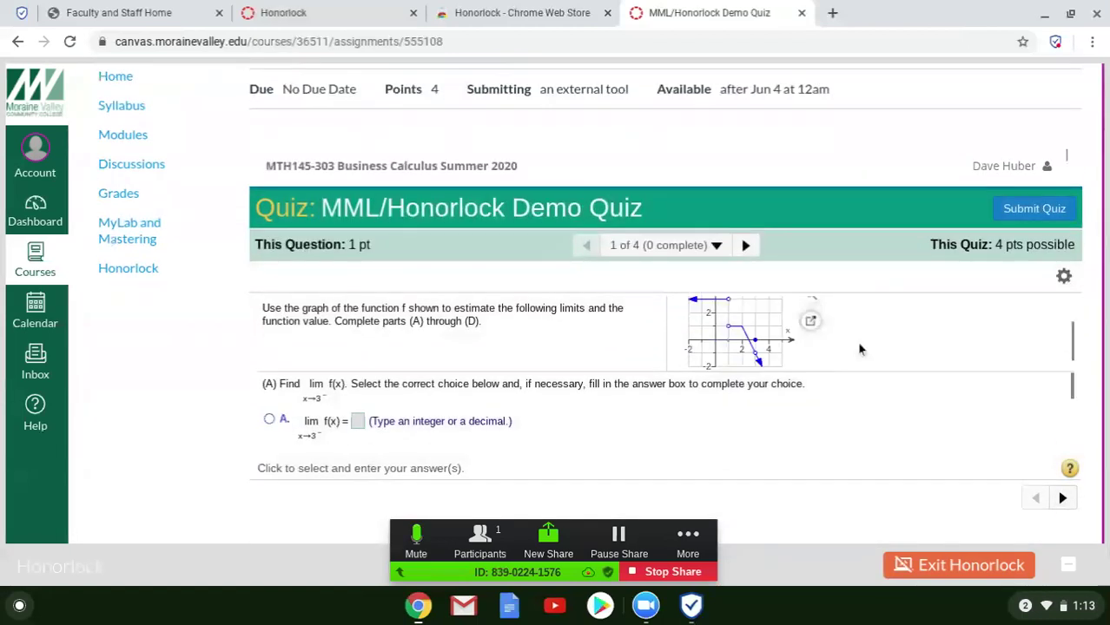
pyautogui.click(1069, 504)
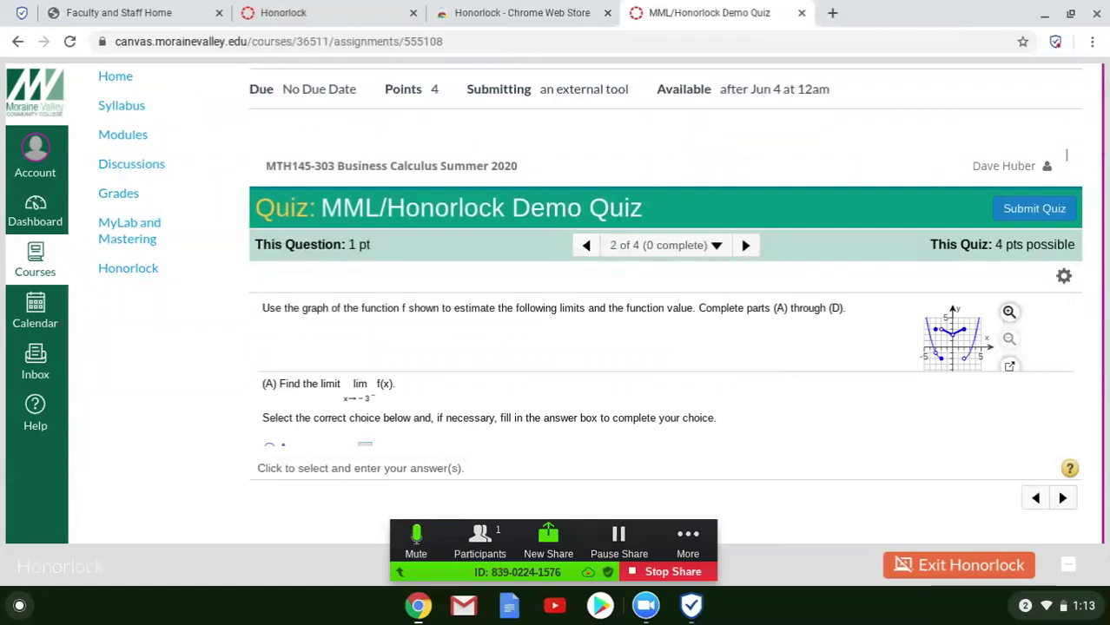
pyautogui.scroll(2, 1016, 419)
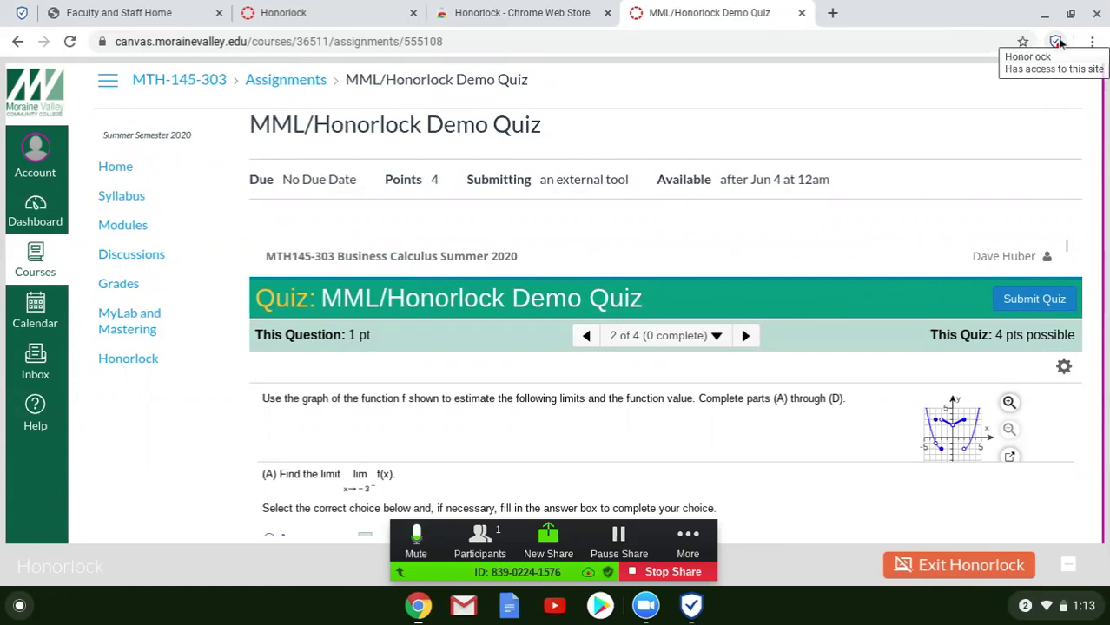
# View and dismiss the Honorlock extension's support info, then open and close the proctoring page's support chat.
pyautogui.click(1057, 42)
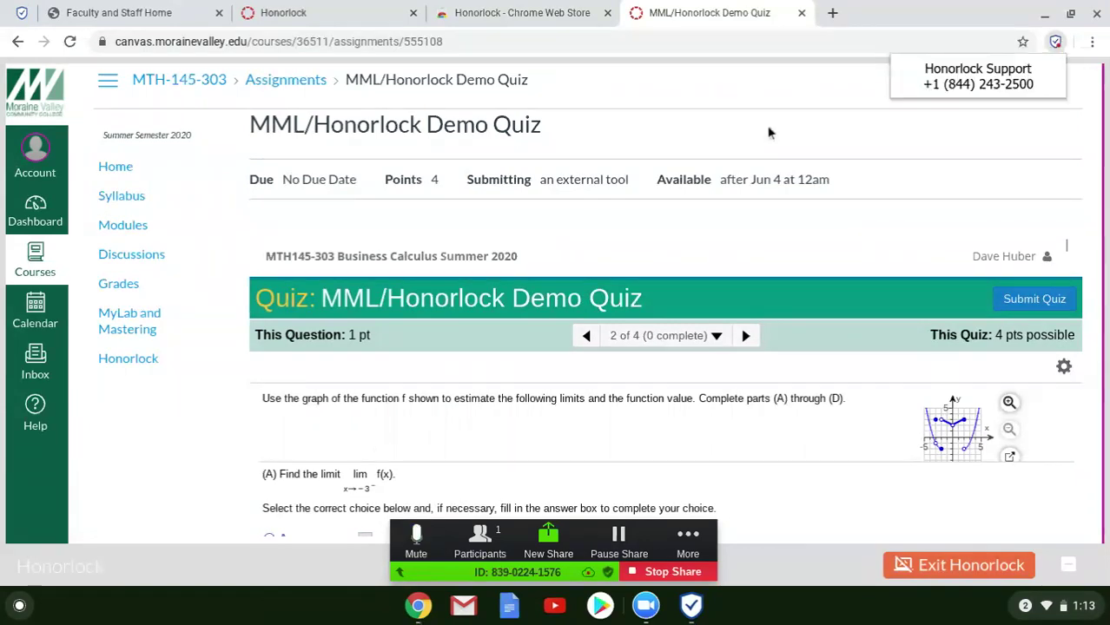
pyautogui.click(680, 96)
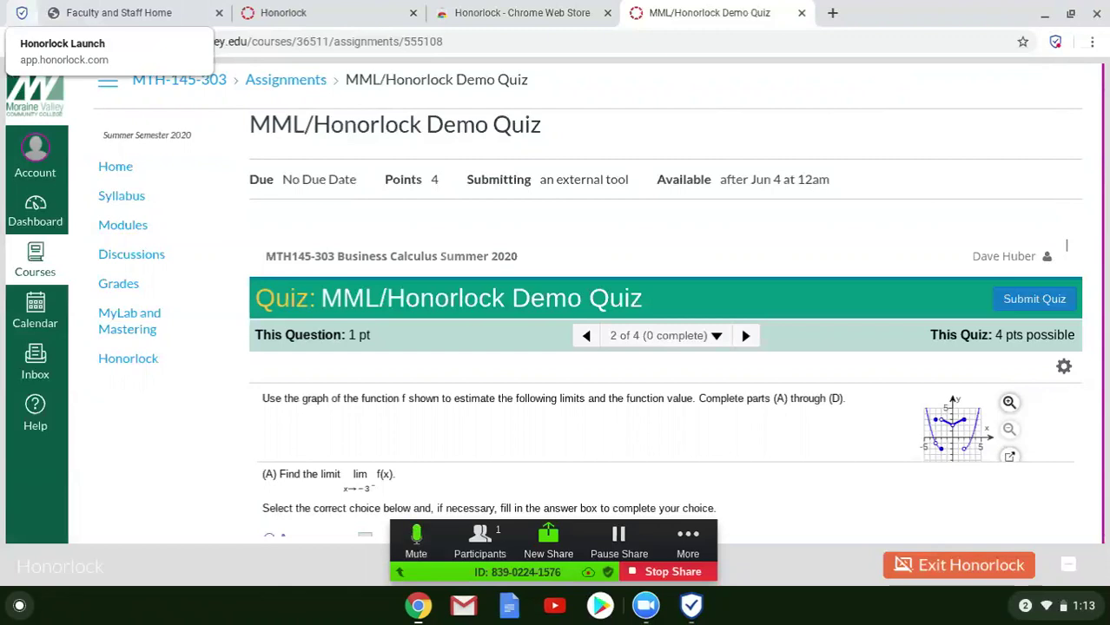
pyautogui.click(30, 14)
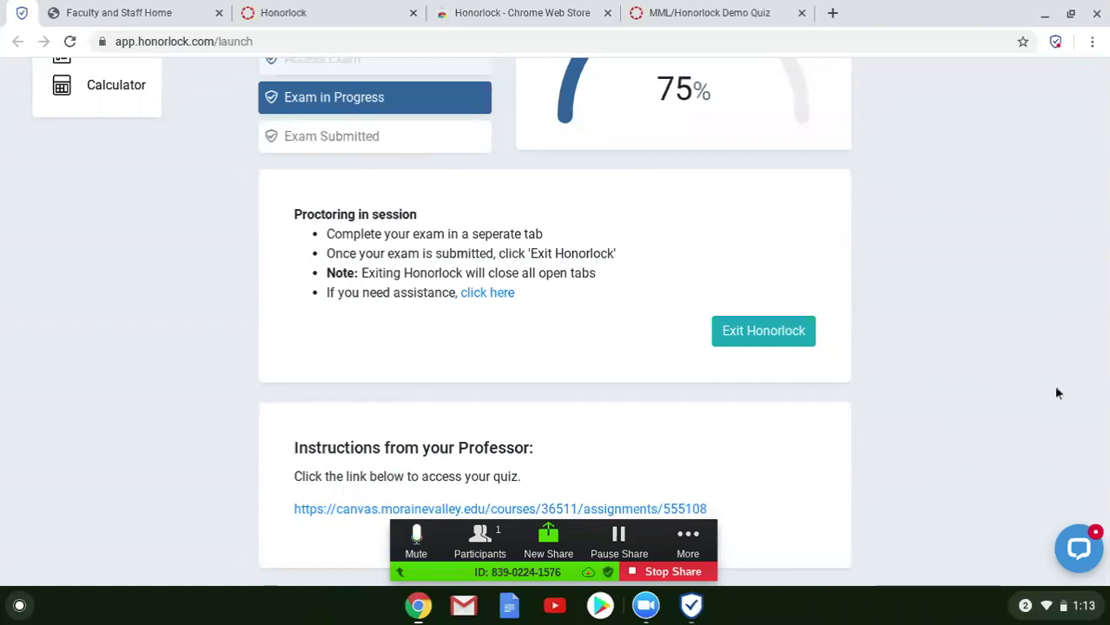
pyautogui.click(1075, 550)
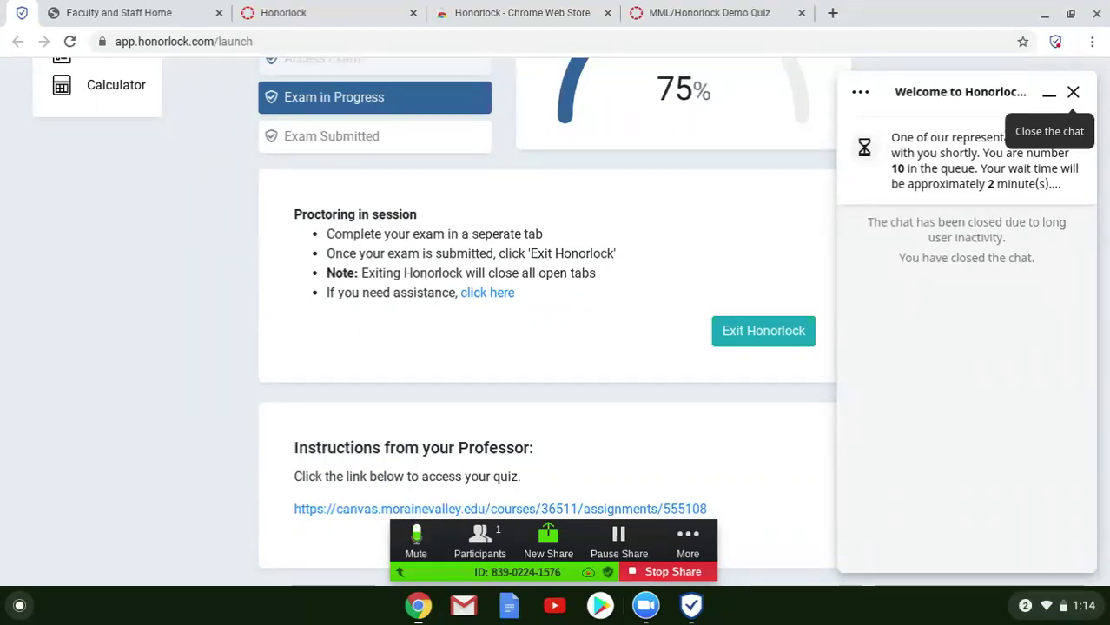
pyautogui.click(1071, 93)
pyautogui.click(977, 253)
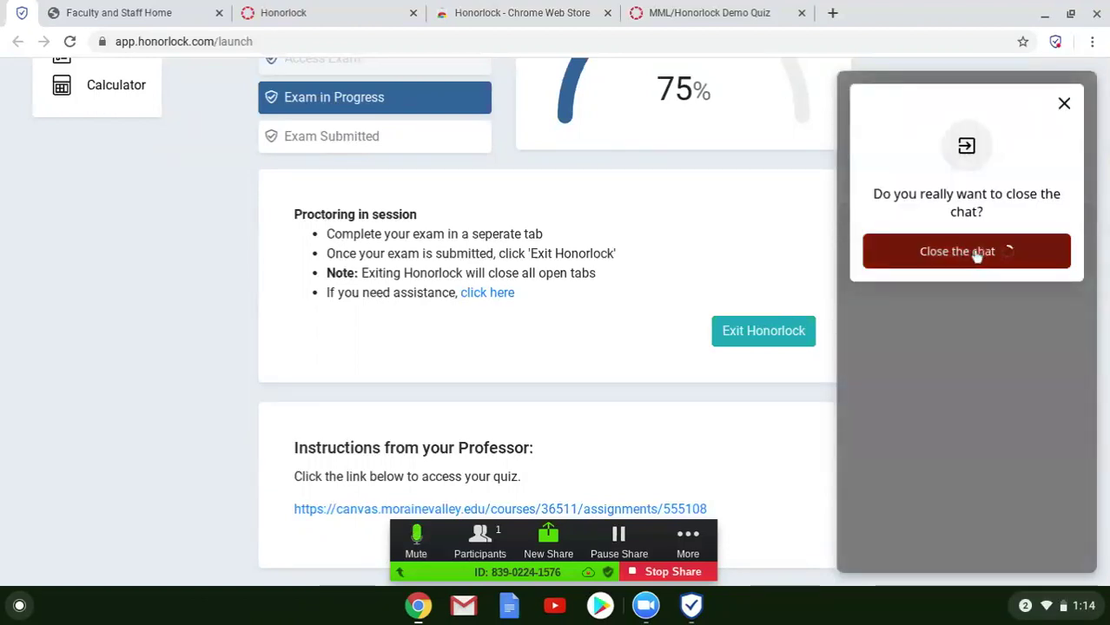
# Submit the Canvas demo quiz, confirming despite the unanswered questions, and review the 0/4 summary.
pyautogui.click(700, 13)
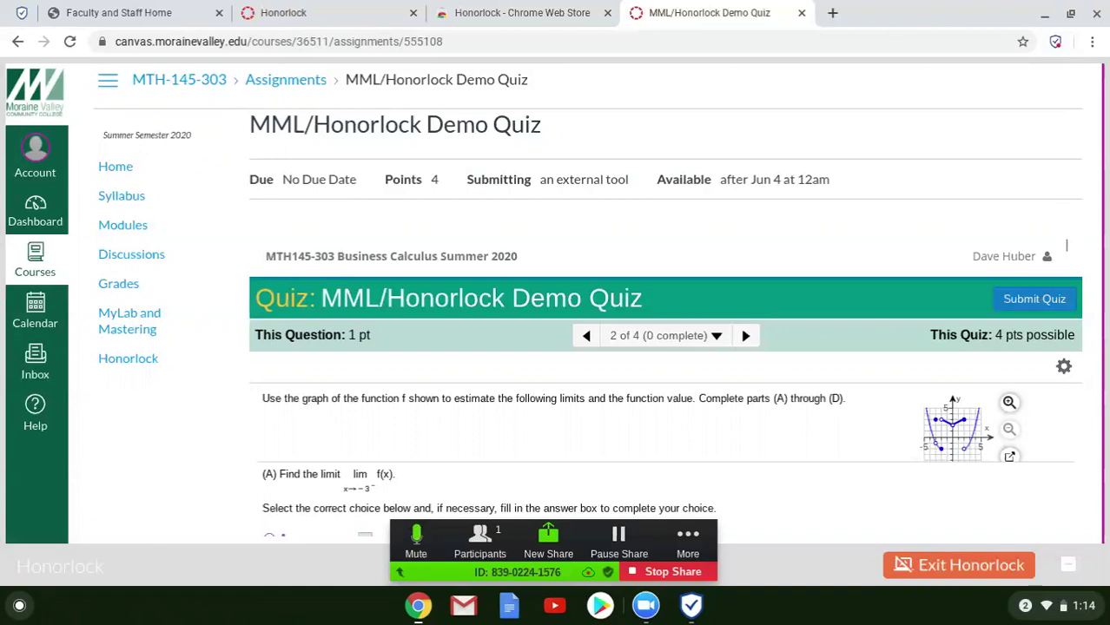
pyautogui.click(1016, 307)
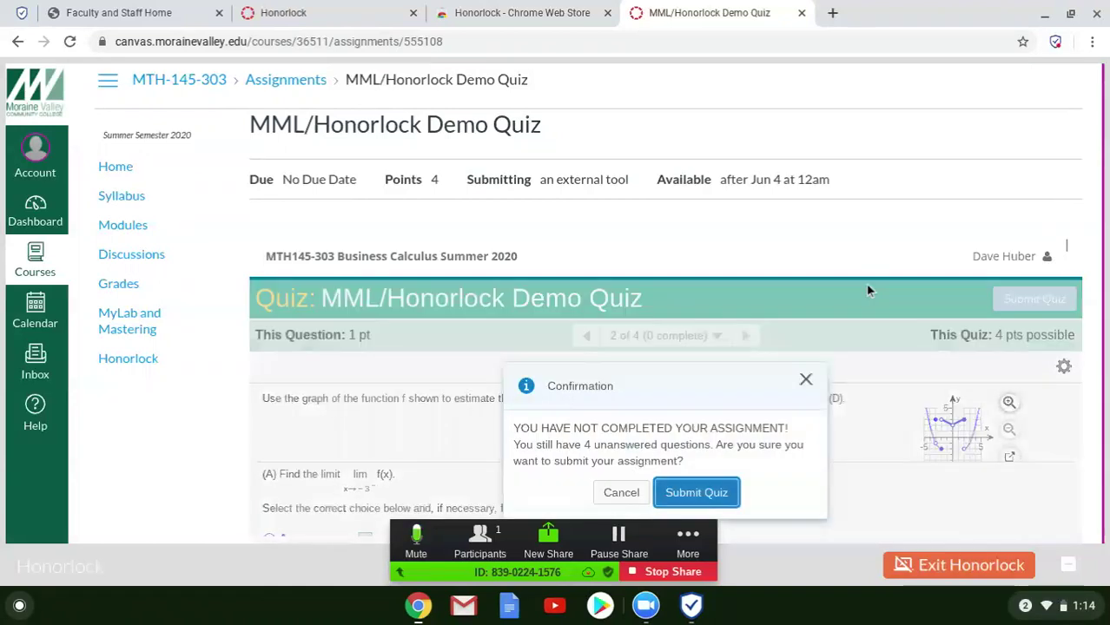
pyautogui.scroll(-1, 865, 282)
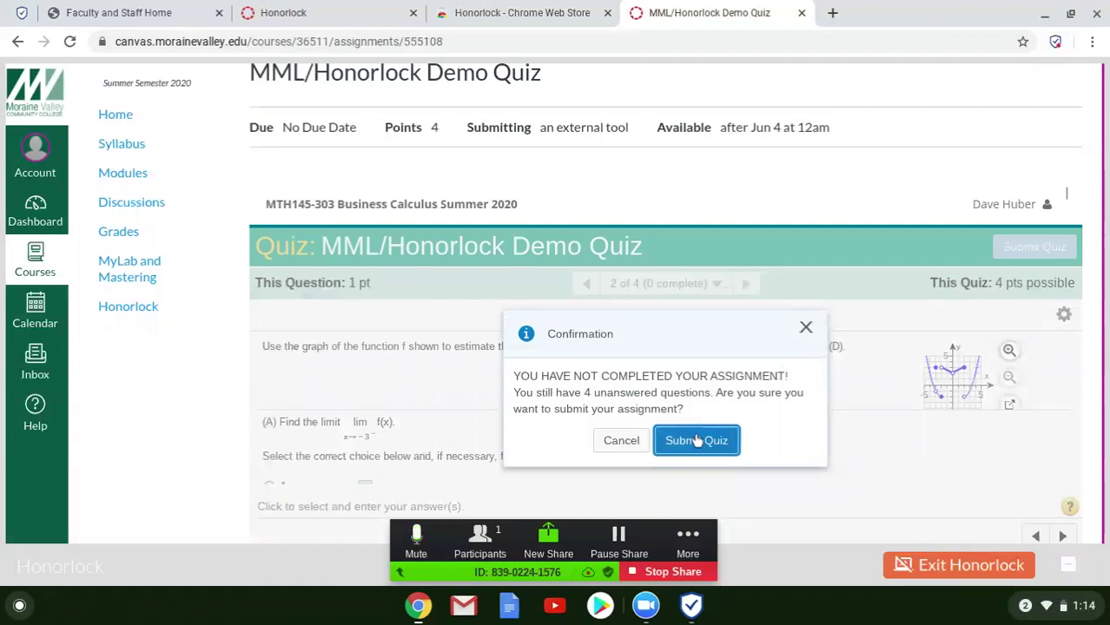
pyautogui.click(697, 440)
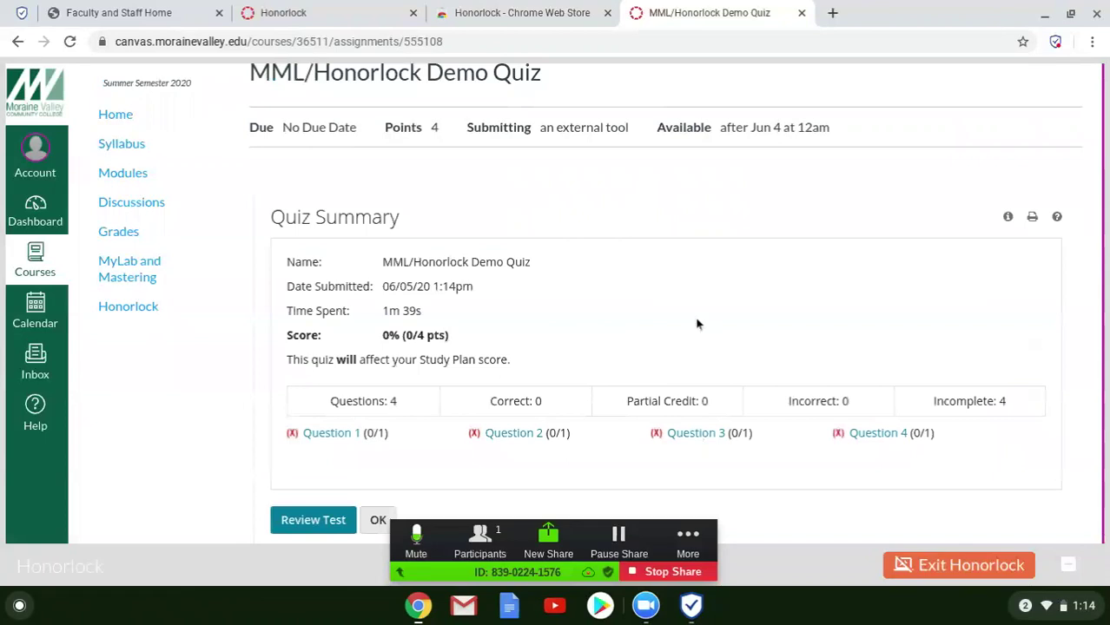
pyautogui.scroll(-1, 696, 324)
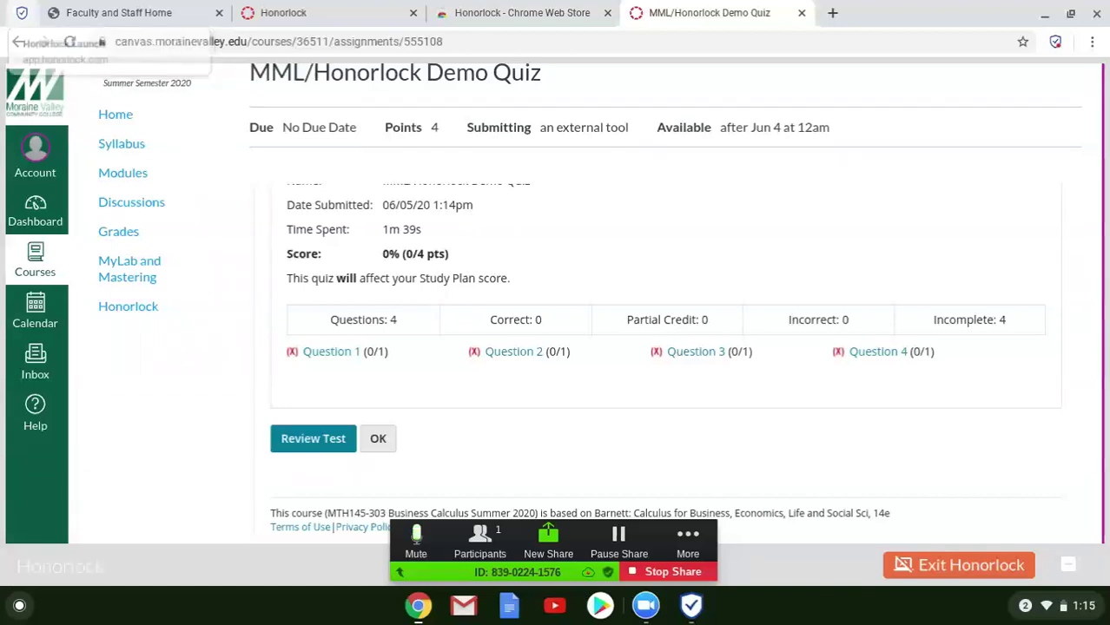
# Exit Honorlock on the proctoring page and confirm ending the session with OK.
pyautogui.click(25, 14)
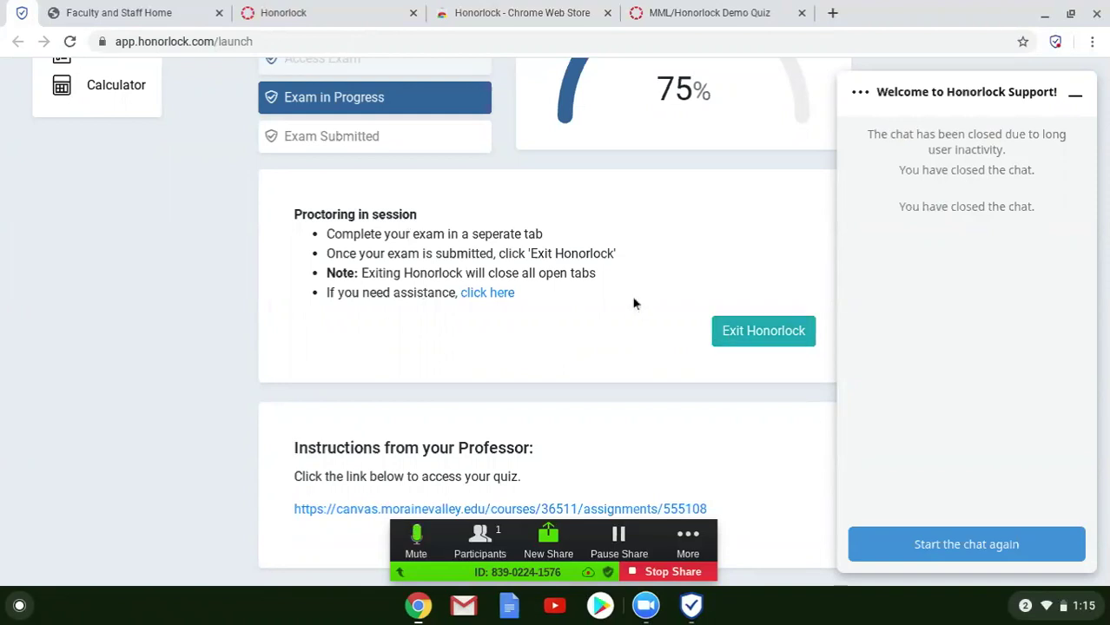
pyautogui.click(737, 335)
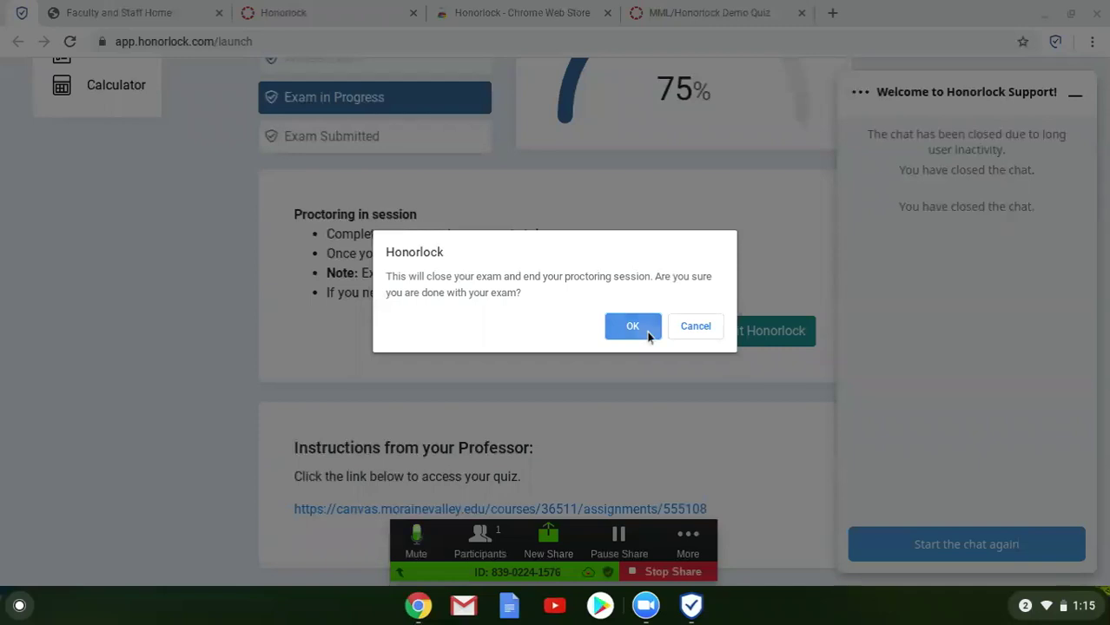
pyautogui.click(632, 327)
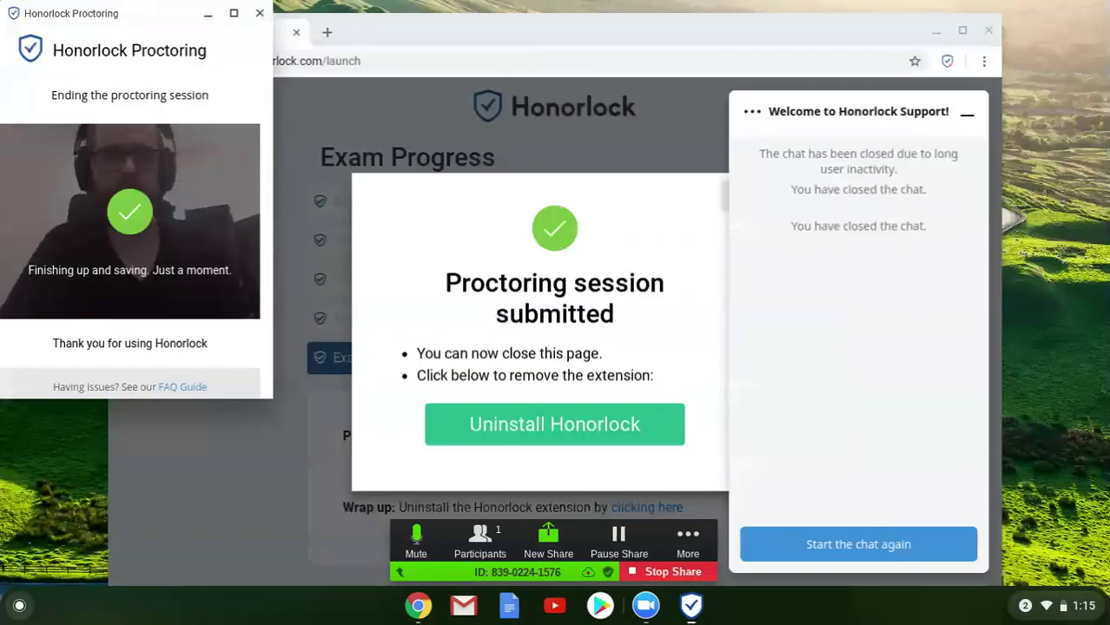